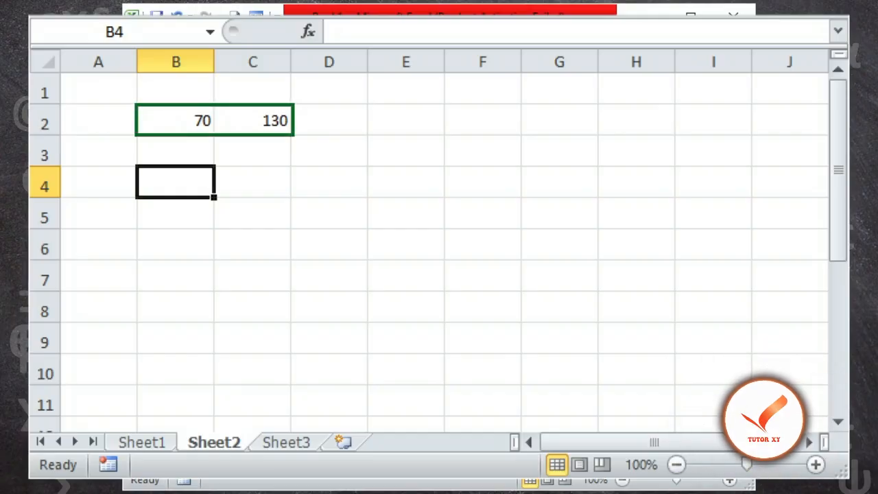
# Step: Enter the formula =130-70 in cell B4 to subtract the two numbers as typed constants
pyautogui.write('=')
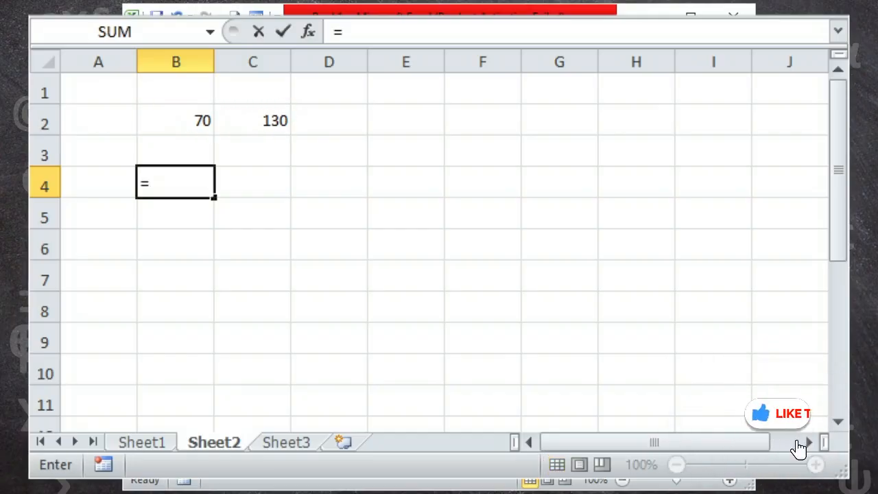
pyautogui.write('130-70')
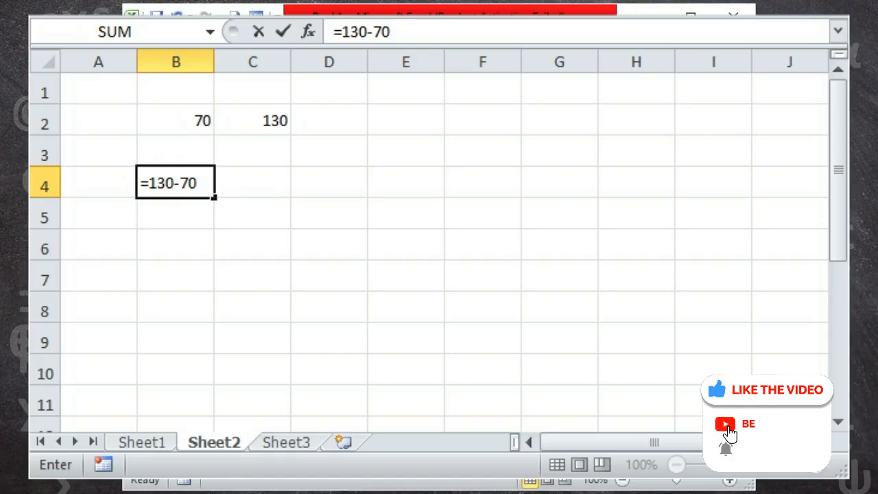
pyautogui.press('Return')
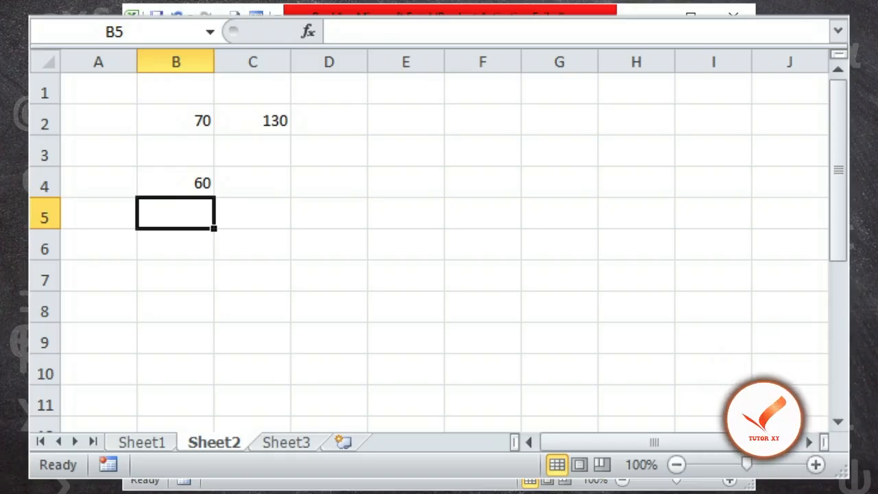
# Step: In cell E2, subtract B2 from C2 using cell references with the formula =C2-B2
pyautogui.click(406, 119)
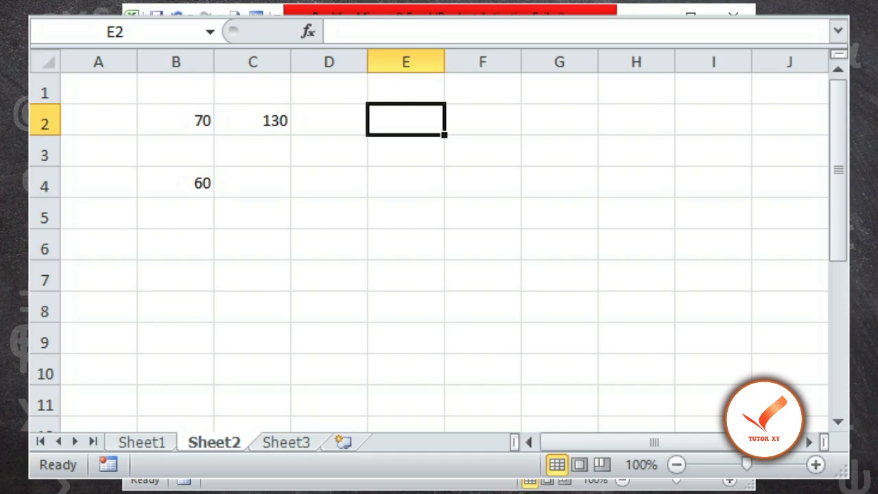
pyautogui.write('=')
pyautogui.click(253, 120)
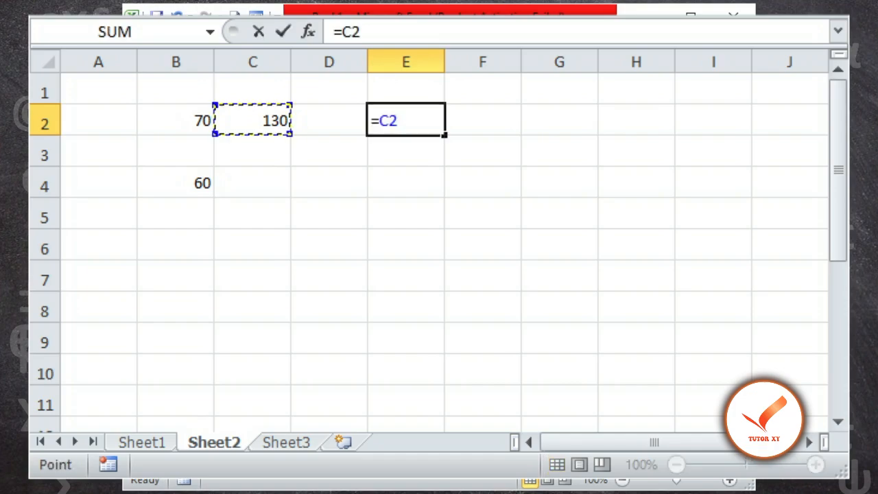
pyautogui.write('-')
pyautogui.click(176, 120)
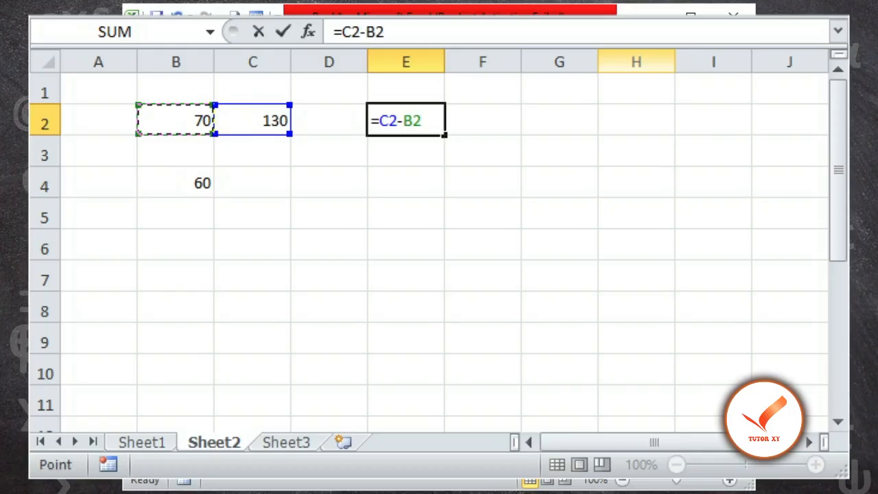
pyautogui.press('Return')
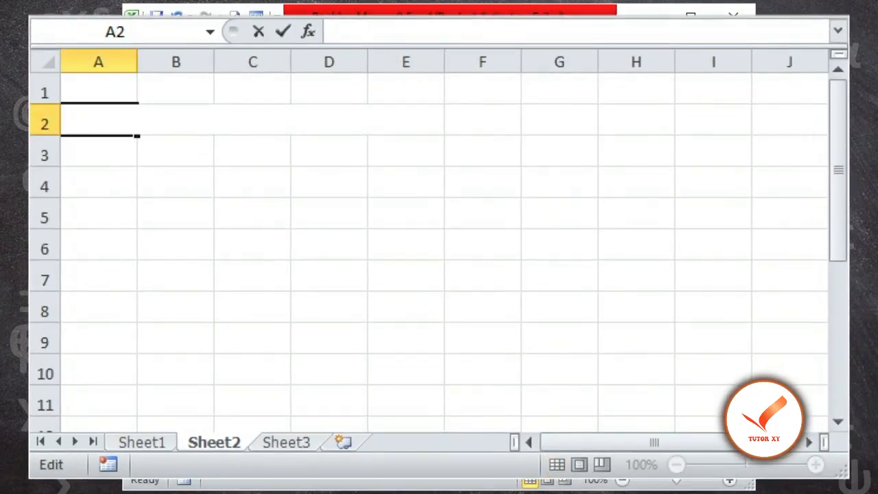
# Step: Enter the text "Misalnya untuk mengalikan angka 2 dan 3" in cell A2
pyautogui.write('Misalnya u')
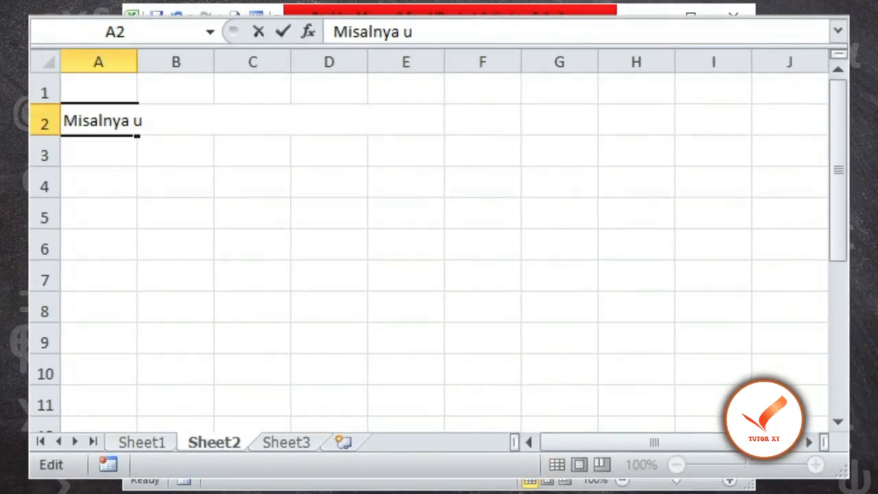
pyautogui.write('ntuk mengalikan angka 2 dan 3')
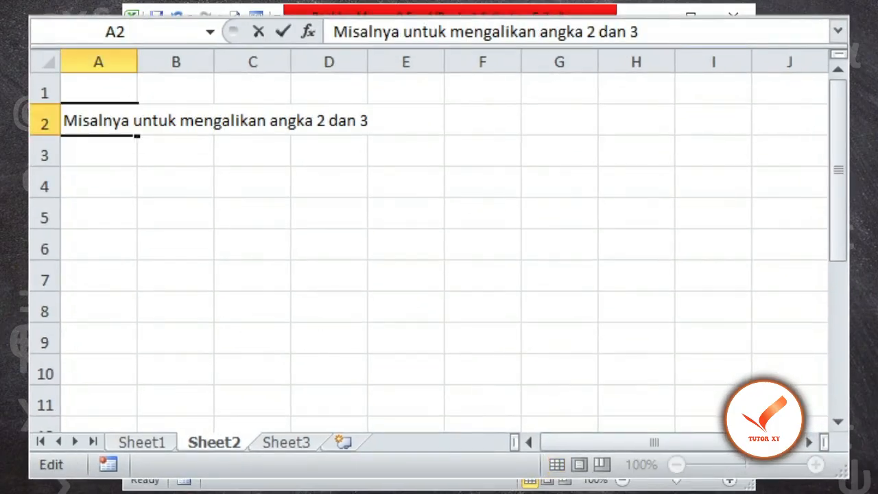
pyautogui.press('Return')
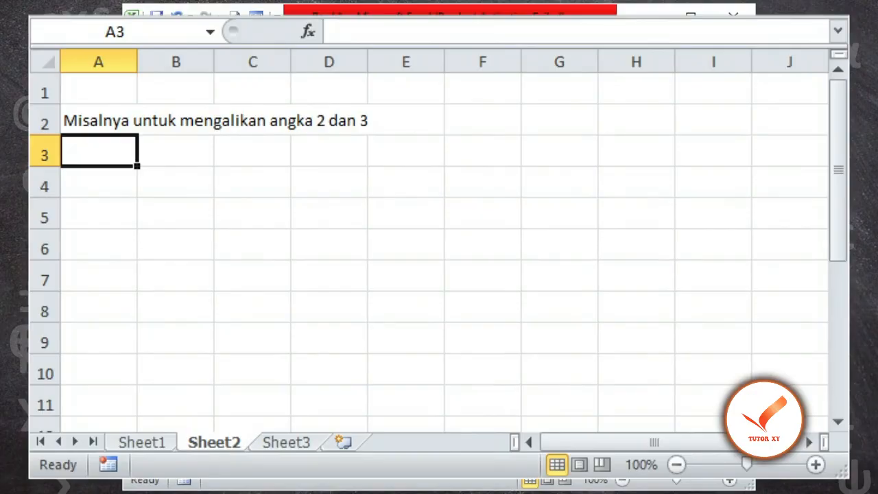
# Step: Multiply the numbers 2 and 3 in cell A3 with the formula =2*3
pyautogui.write('=2*')
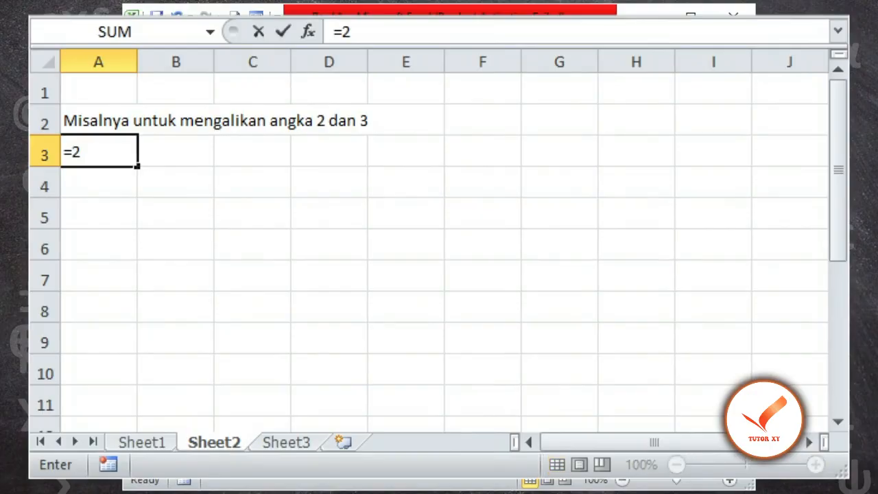
pyautogui.write('3')
pyautogui.press('Return')
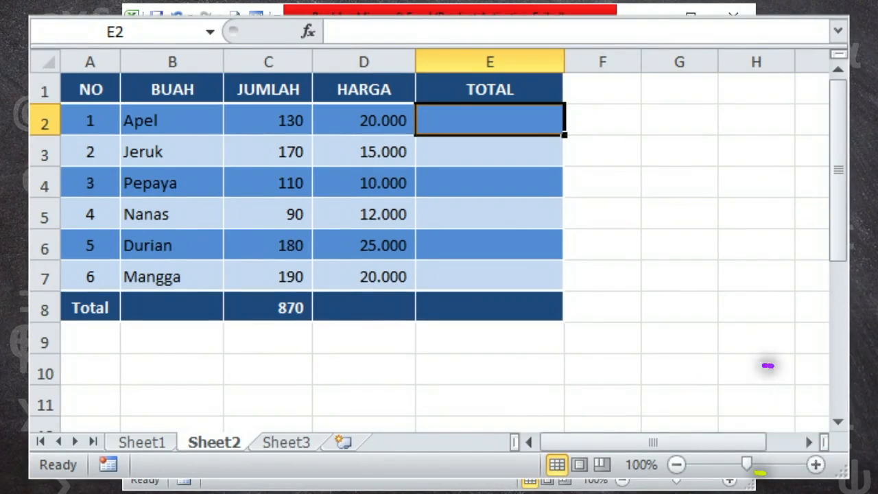
# Step: Calculate the Apel row's TOTAL in cell E2 by multiplying JUMLAH by HARGA with =C2*D2
pyautogui.write('=')
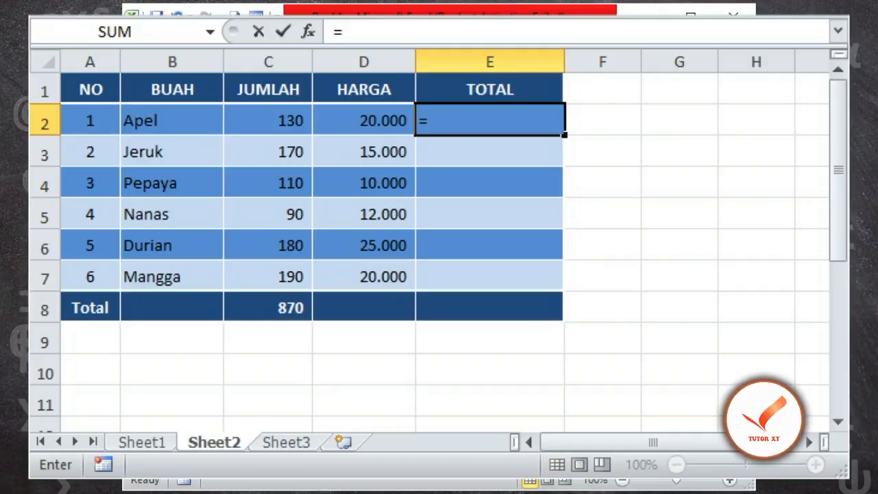
pyautogui.click(268, 120)
pyautogui.write('*')
pyautogui.click(364, 120)
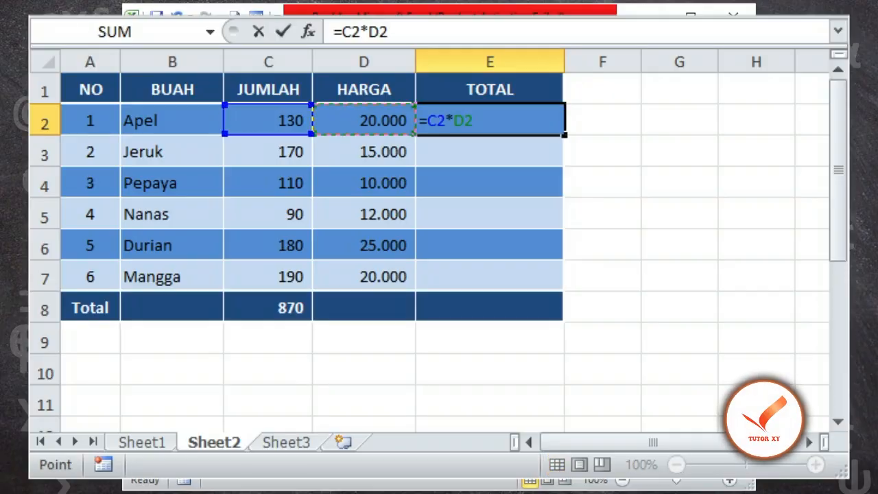
pyautogui.press('Return')
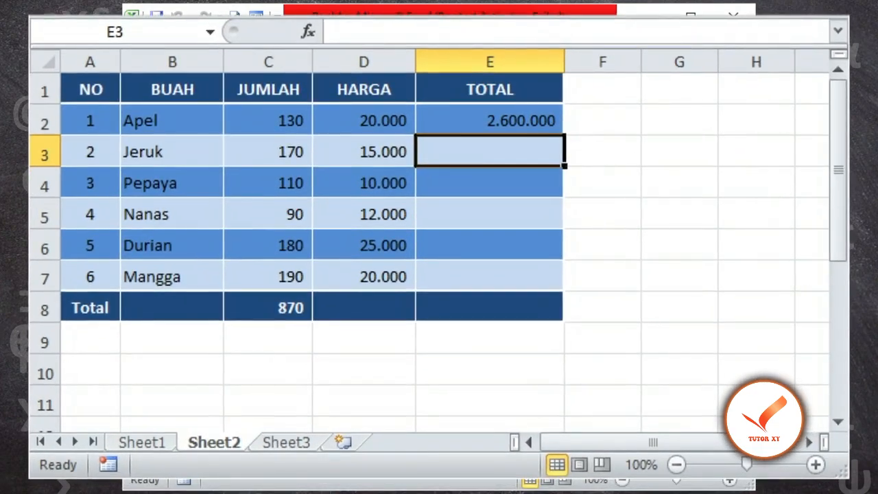
# Step: Calculate the Jeruk row's TOTAL in cell E3 with the formula =PRODUCT(C3:D3)
pyautogui.write('=PRODUCT(')
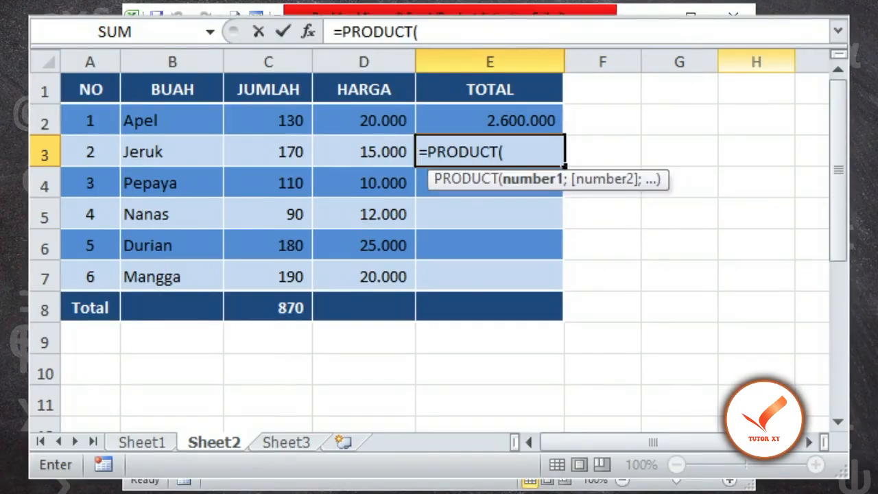
pyautogui.click(268, 151)
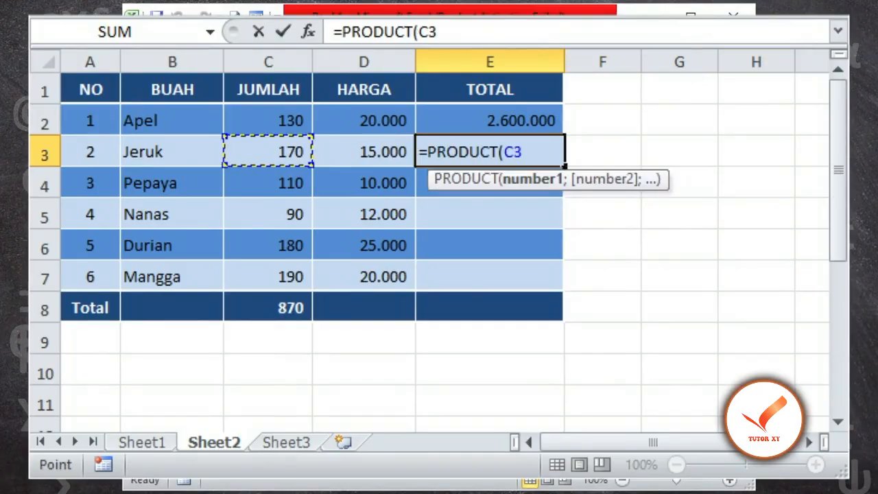
pyautogui.write(':')
pyautogui.click(364, 151)
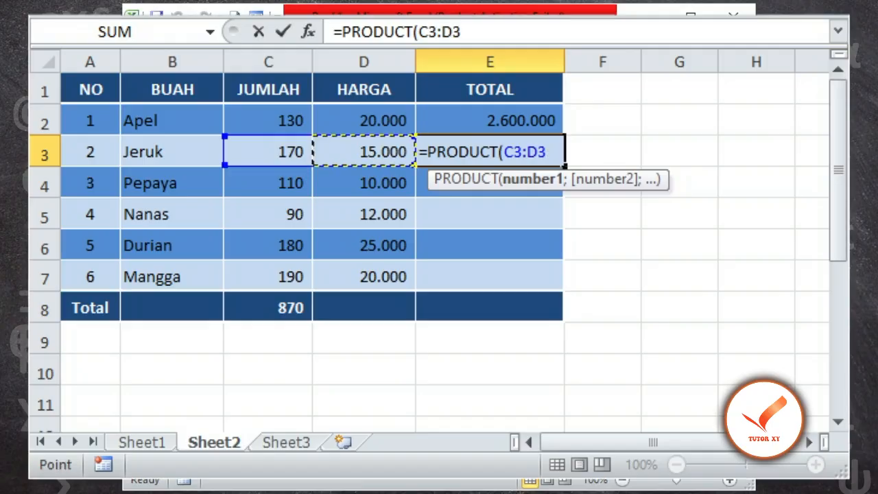
pyautogui.write(')')
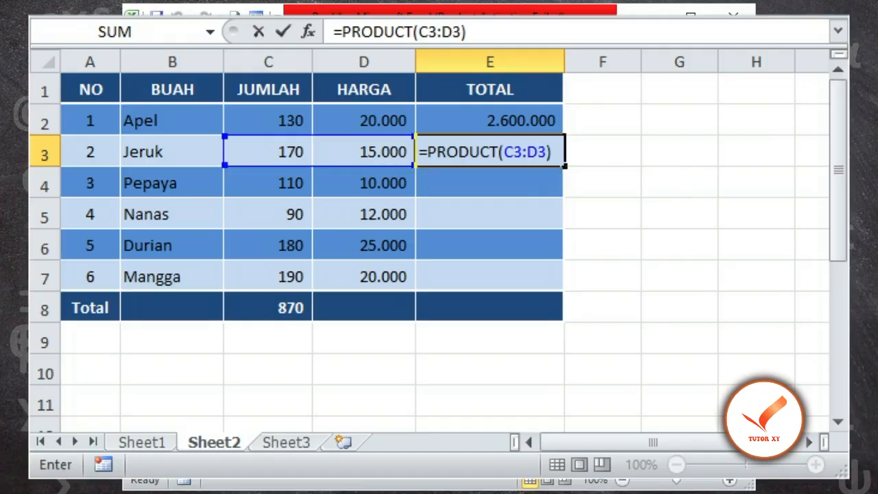
pyautogui.press('Return')
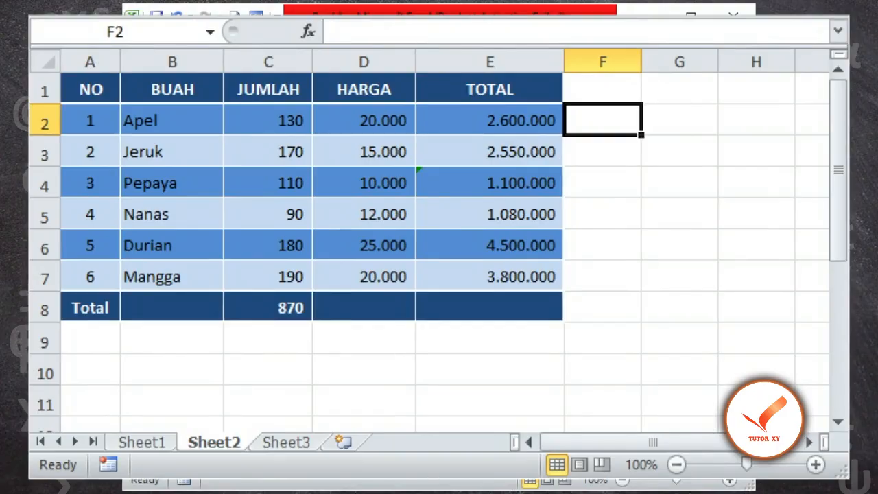
# Step: In cell F2, divide the Apel row's TOTAL by its HARGA with the formula =E2/D2
pyautogui.write('=')
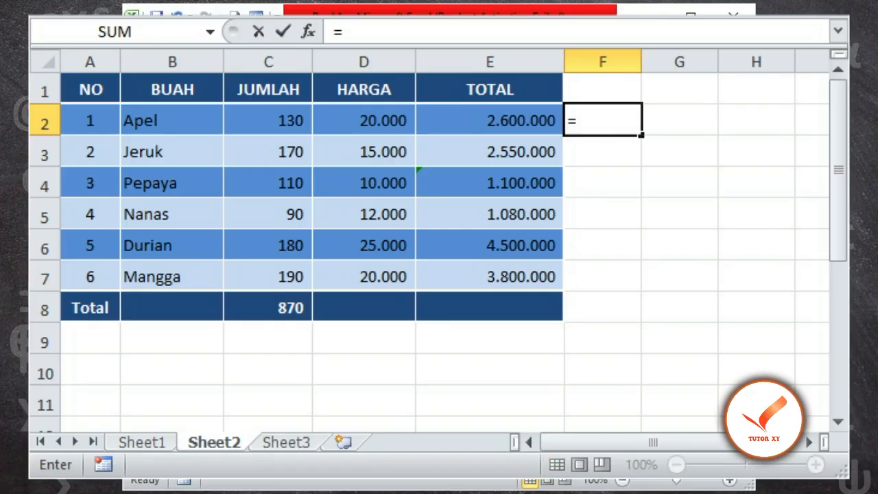
pyautogui.press('Left')
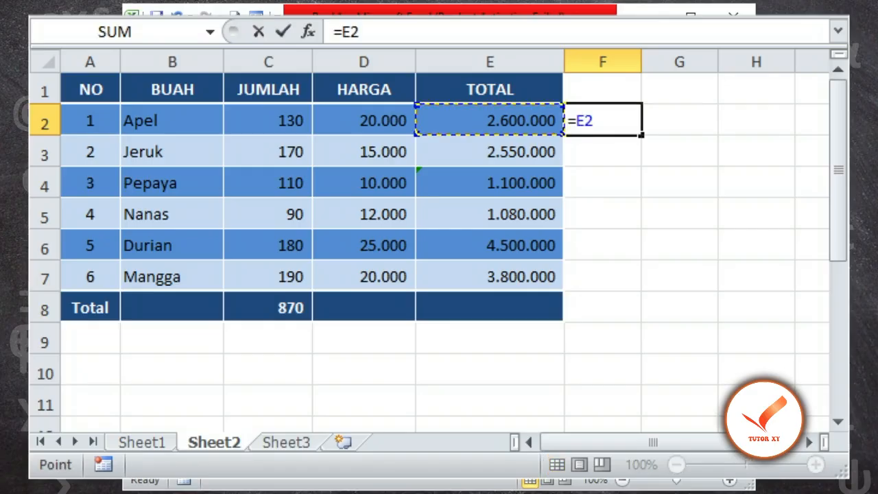
pyautogui.write('/')
pyautogui.press('Left')
pyautogui.press('Left')
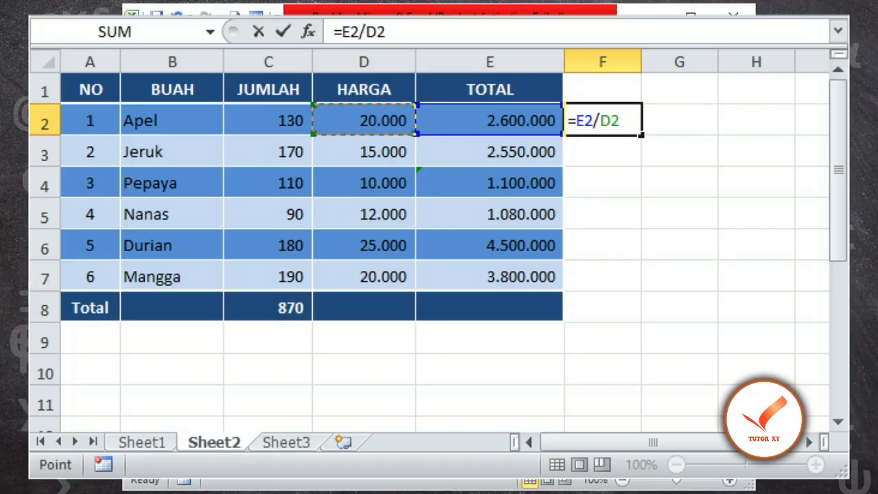
pyautogui.press('Return')
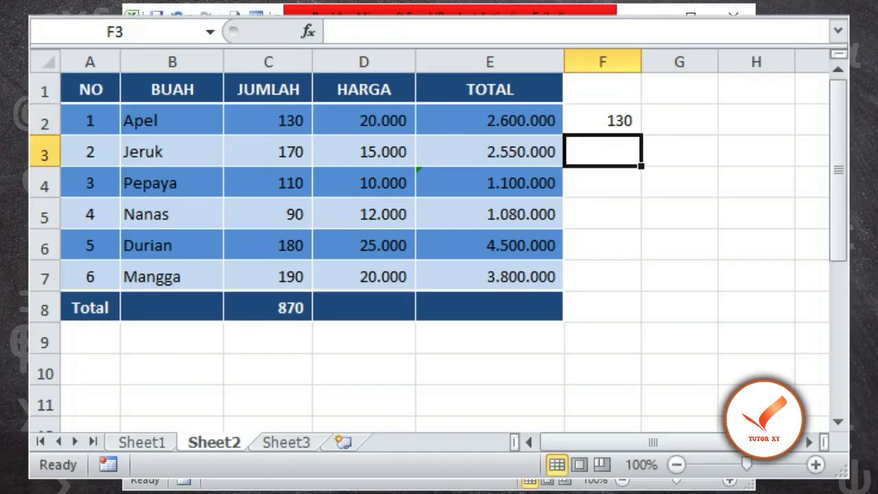